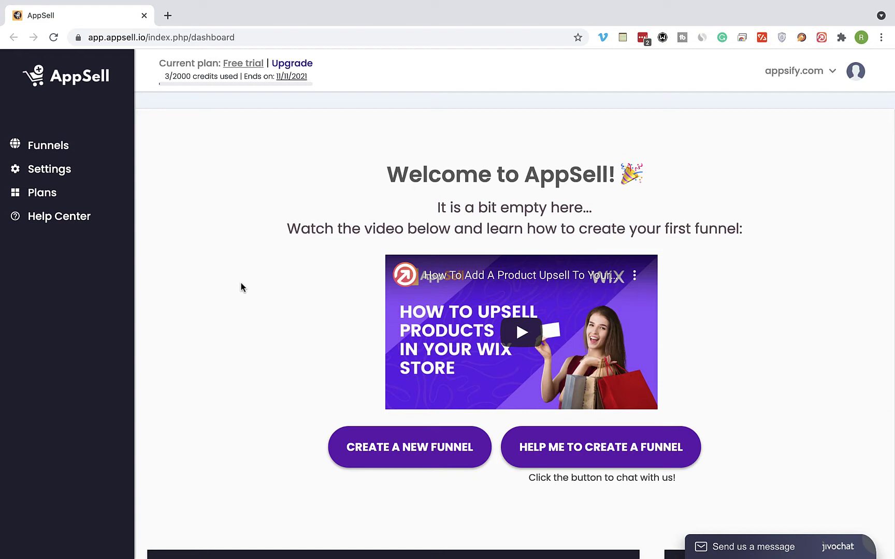
# Step: Create a new funnel on the Cart page and advance to the Customize page step
pyautogui.click(411, 463)
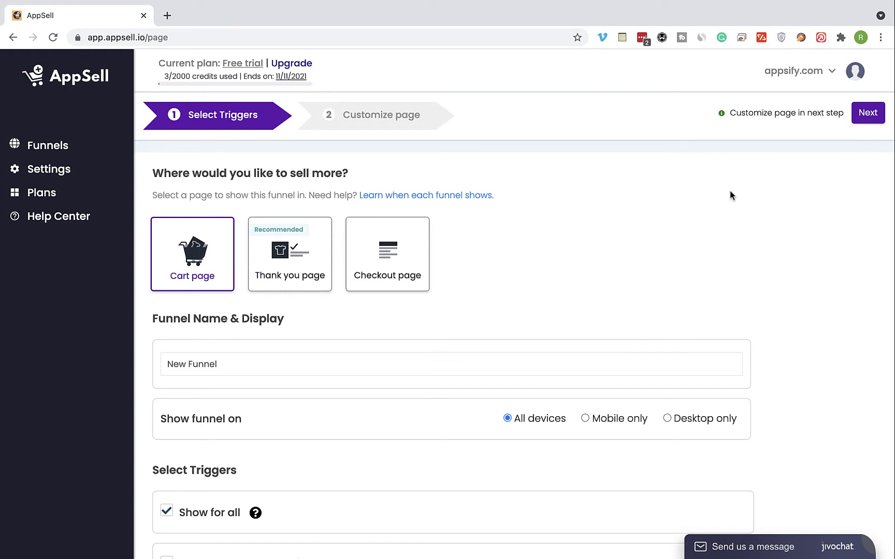
pyautogui.click(866, 121)
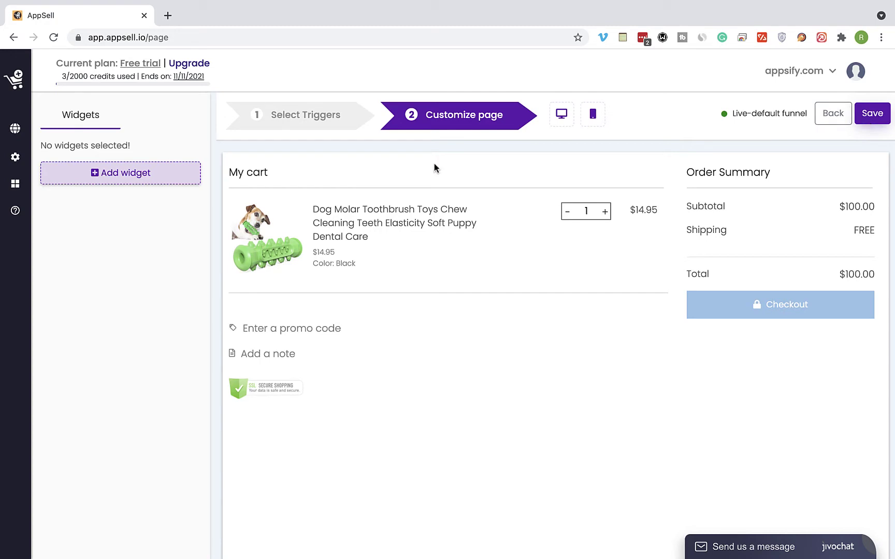
# Step: Add a Product upsell widget to the cart page
pyautogui.click(123, 184)
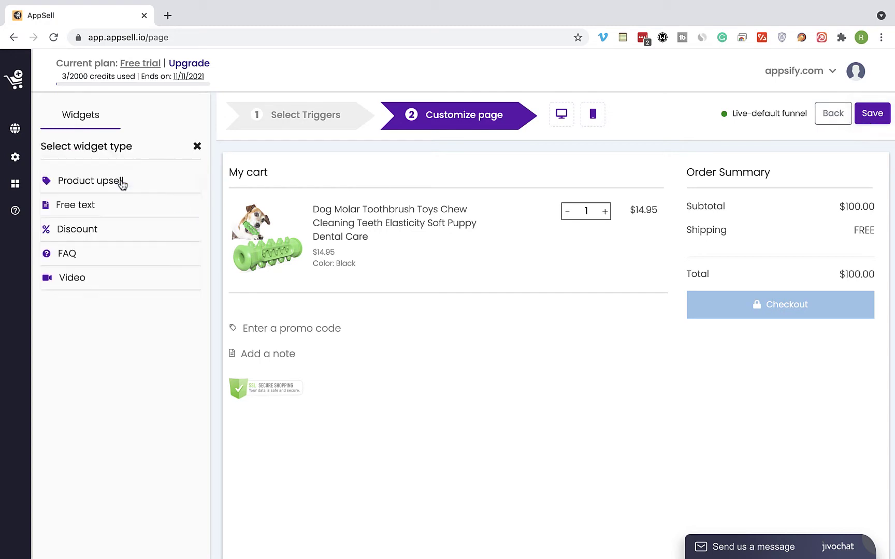
pyautogui.click(93, 186)
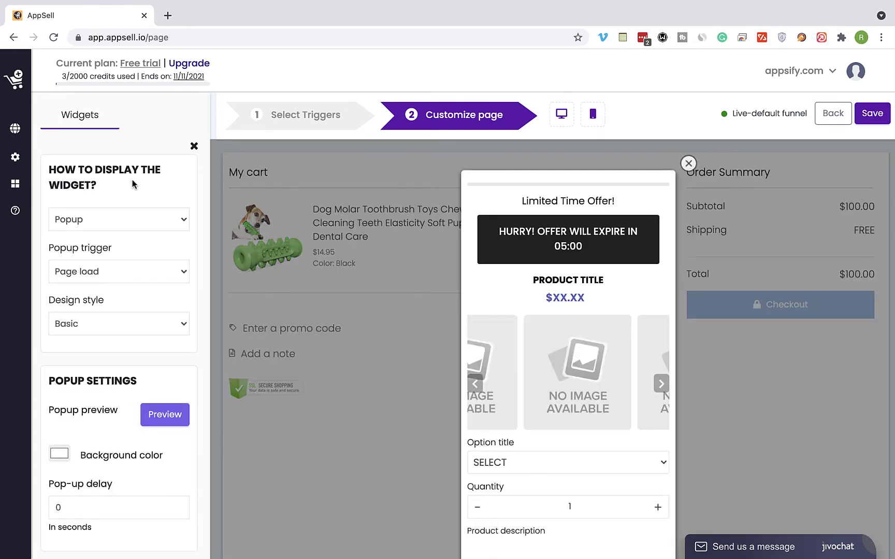
pyautogui.scroll(-1, 329, 273)
pyautogui.scroll(1, 328, 272)
# Step: Display the upsell as a Section positioned at the Bottom of the cart
pyautogui.click(186, 224)
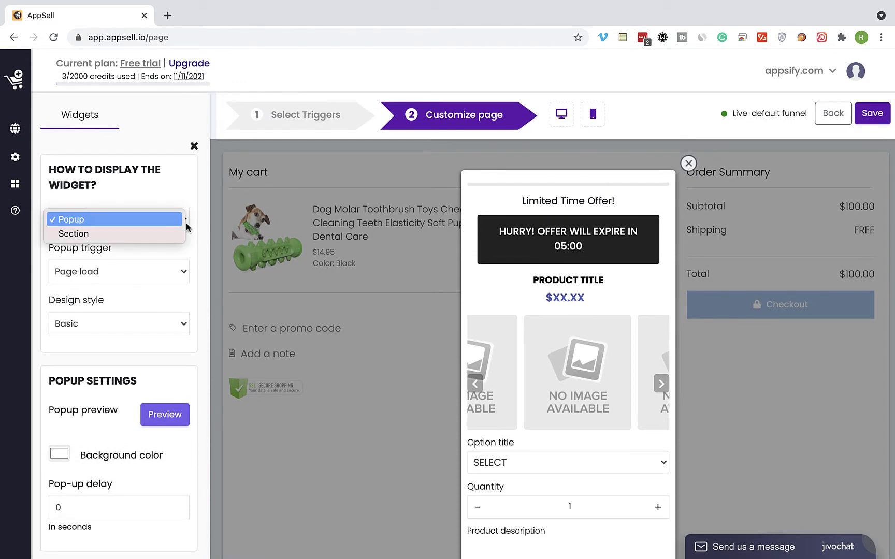
pyautogui.click(162, 235)
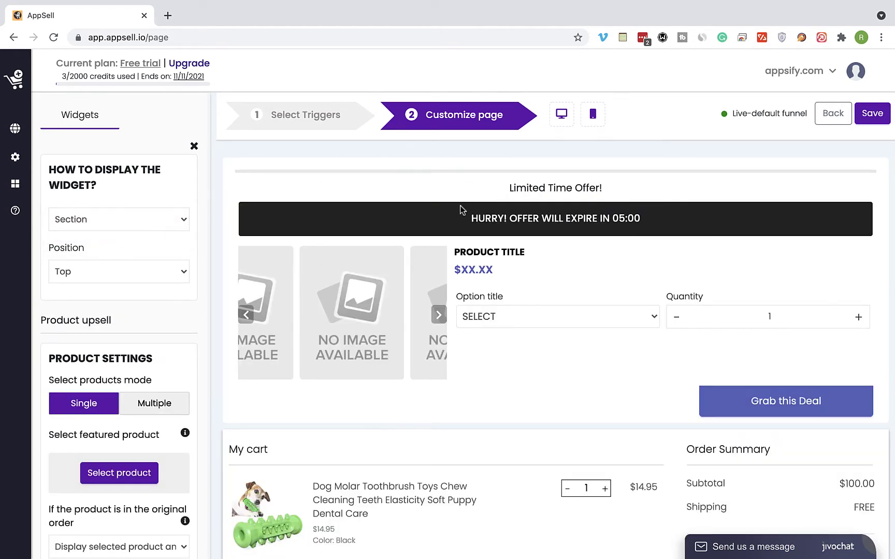
pyautogui.click(181, 271)
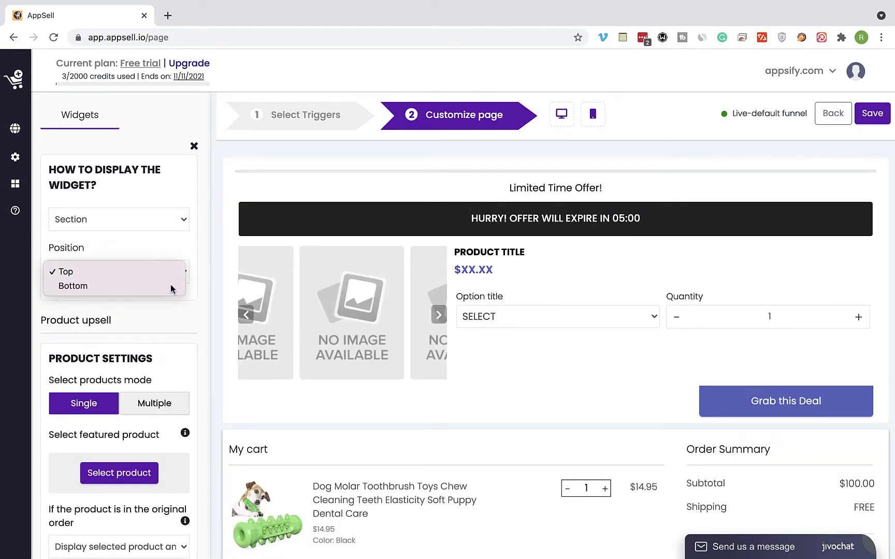
pyautogui.click(172, 285)
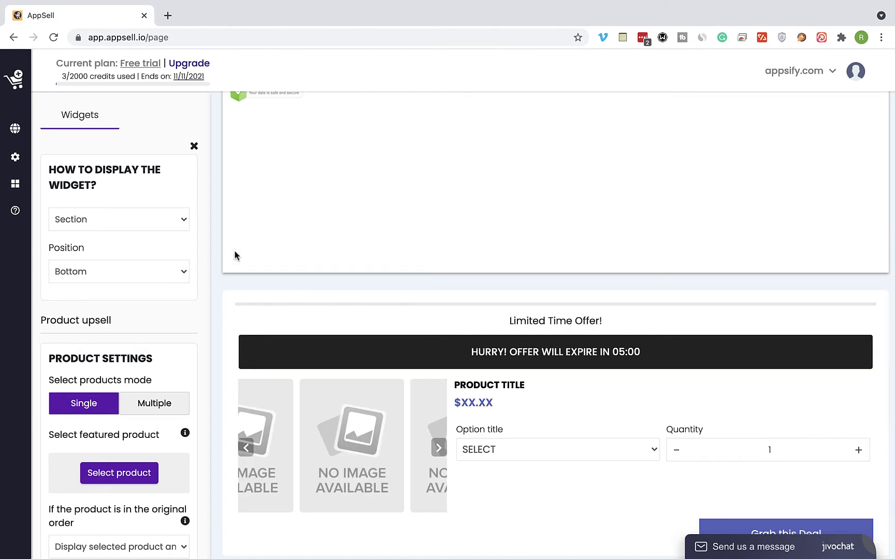
pyautogui.scroll(6, 254, 248)
pyautogui.click(172, 218)
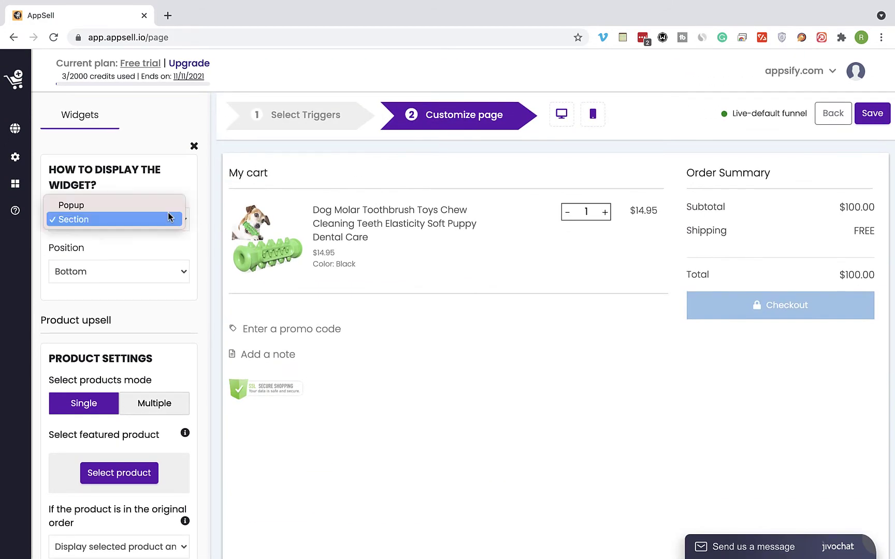
# Step: Switch the upsell back to a Popup and preview the Notification trigger's See Offer popup
pyautogui.click(142, 205)
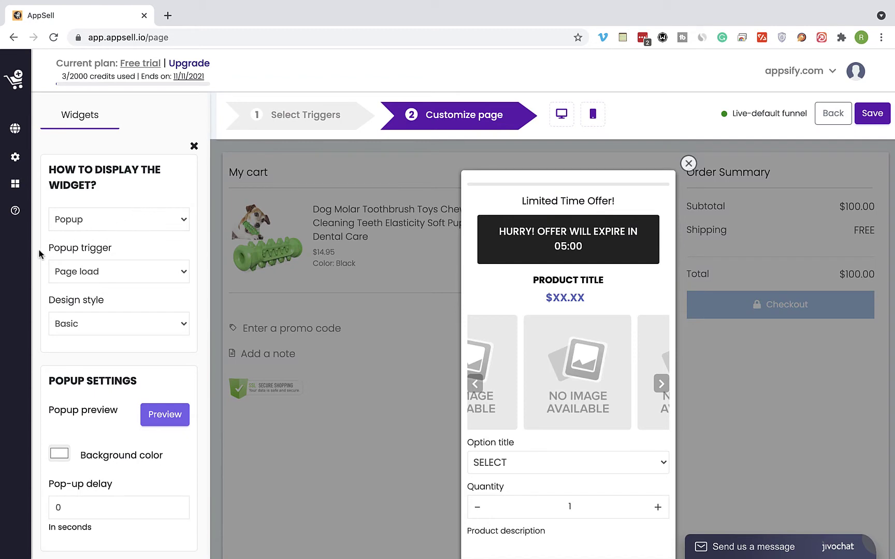
pyautogui.click(119, 272)
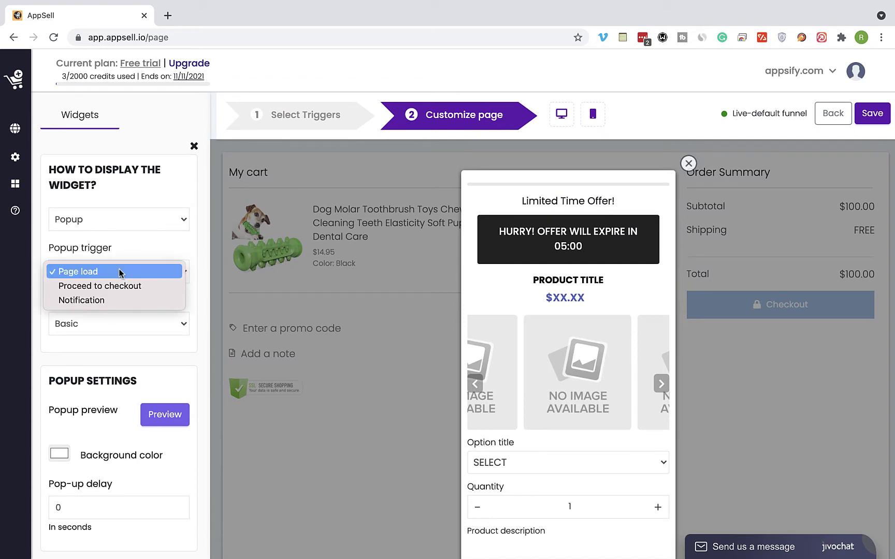
pyautogui.click(108, 300)
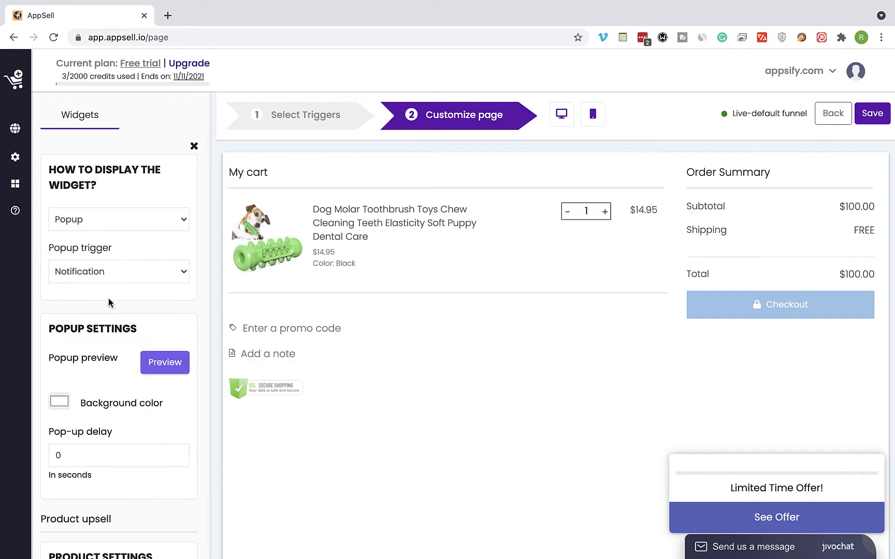
pyautogui.click(727, 515)
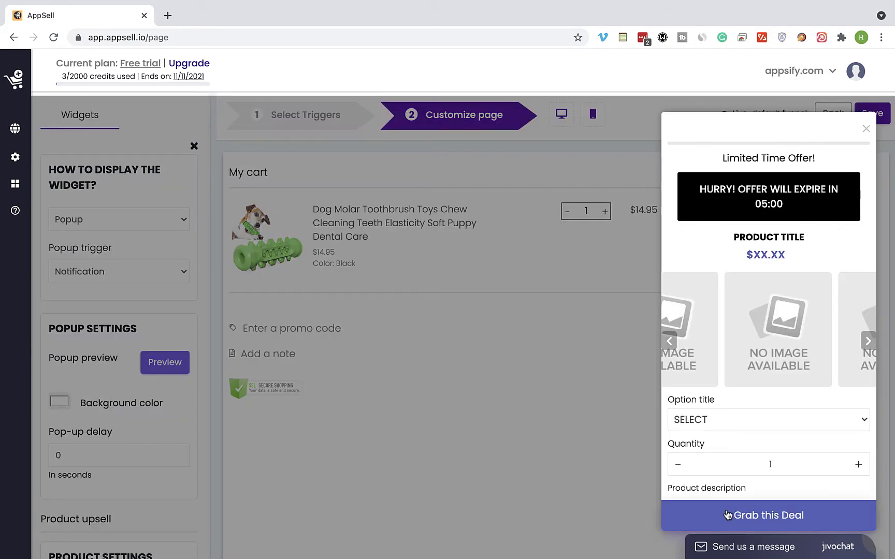
pyautogui.click(864, 130)
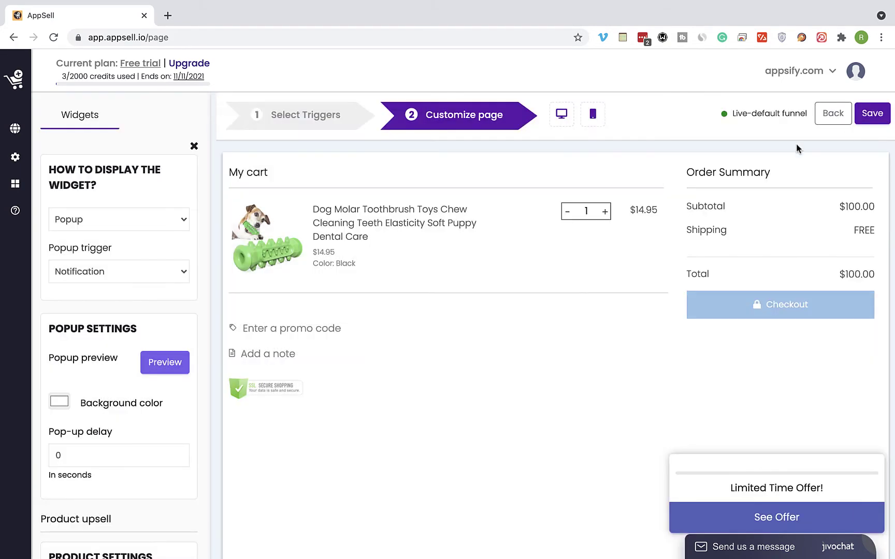
# Step: Set the popup trigger to Page load
pyautogui.click(174, 271)
pyautogui.click(141, 247)
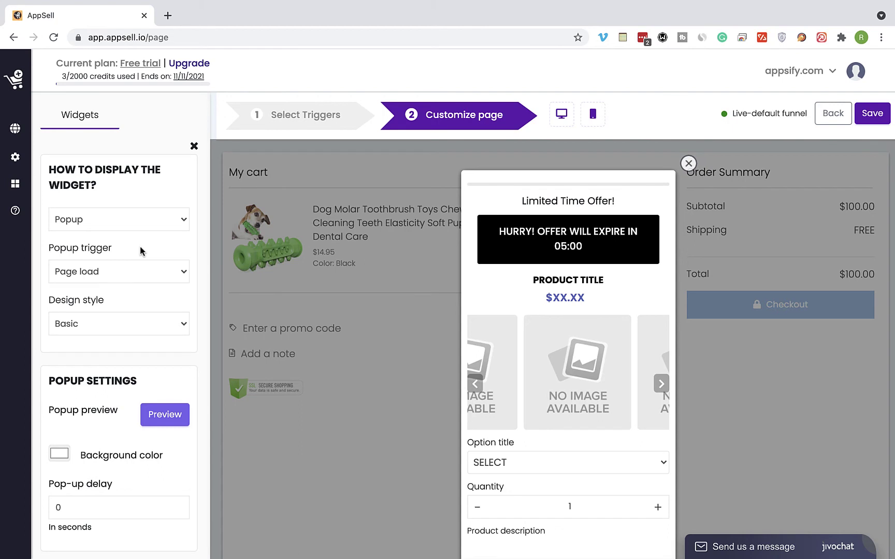
pyautogui.scroll(-6, 140, 246)
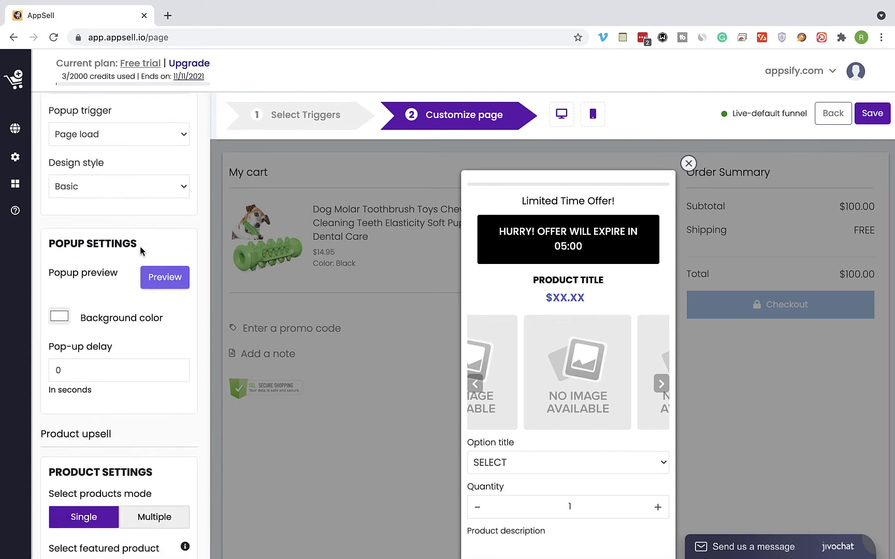
# Step: Keep Single product mode and feature Pet Flying Discs ($19.00) as the upsell product
pyautogui.scroll(-1, 139, 247)
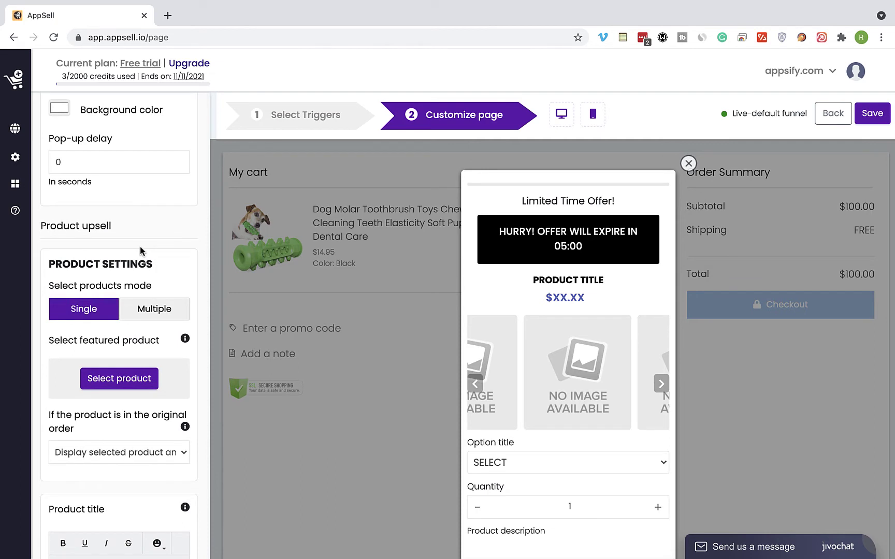
pyautogui.click(149, 314)
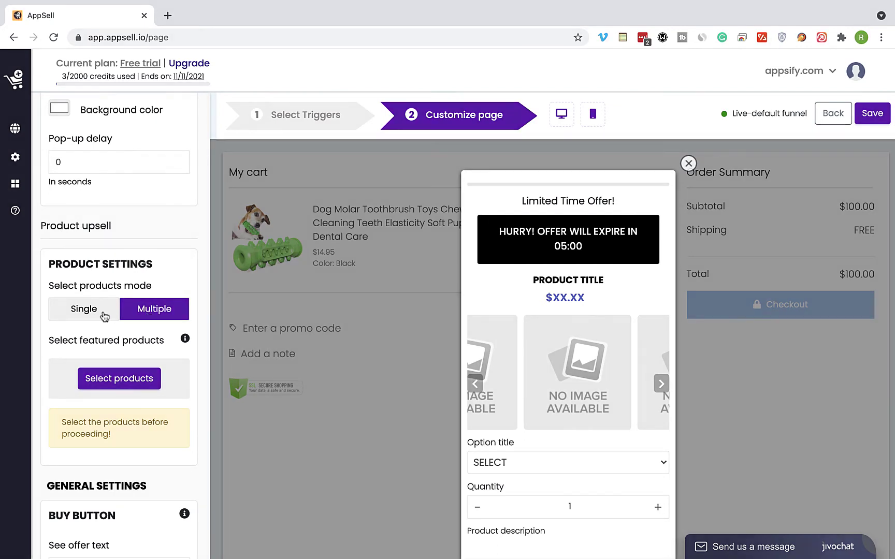
pyautogui.click(97, 315)
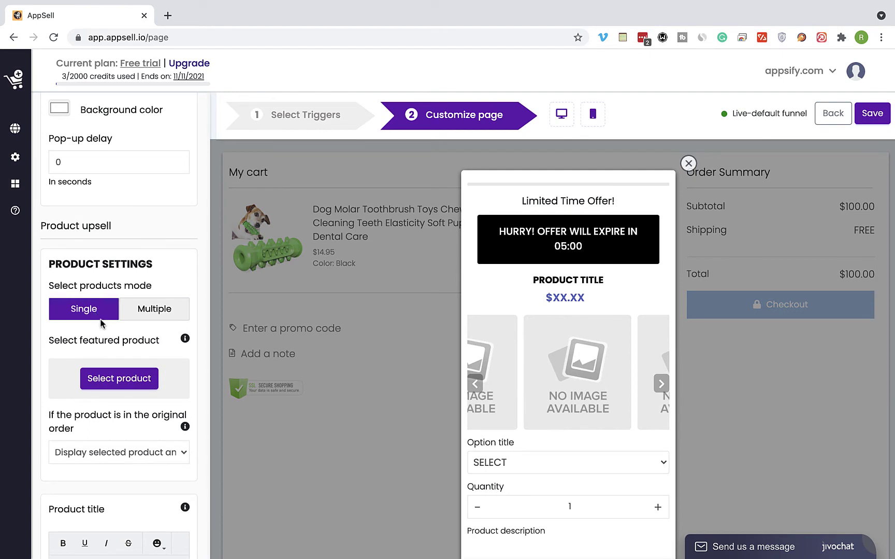
pyautogui.click(114, 379)
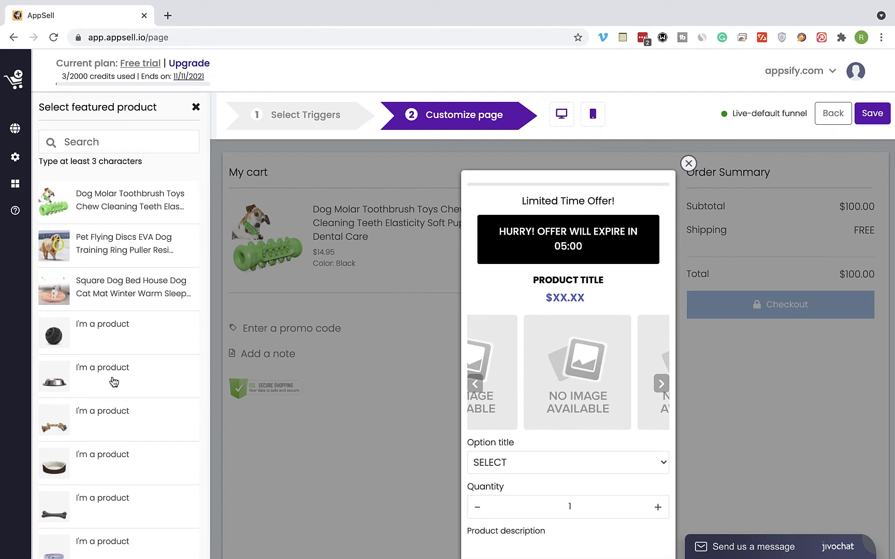
pyautogui.click(111, 254)
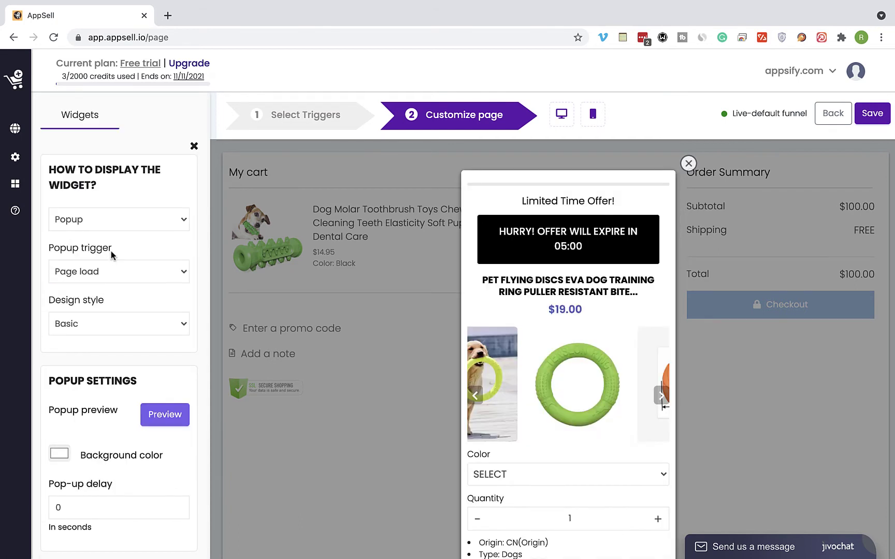
# Step: Enter a 20% discount value so the ring drops from $19.00 to $15.20
pyautogui.scroll(-2, 427, 304)
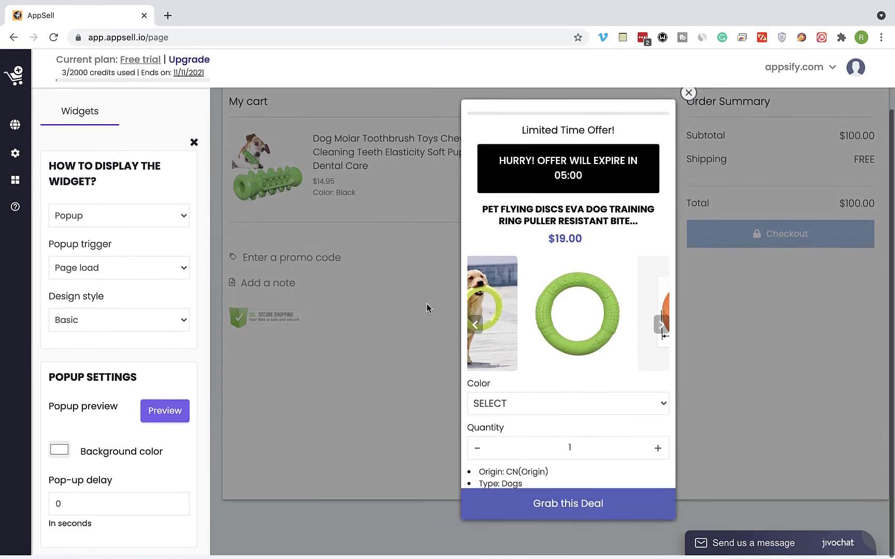
pyautogui.scroll(-3, 526, 285)
pyautogui.scroll(5, 525, 285)
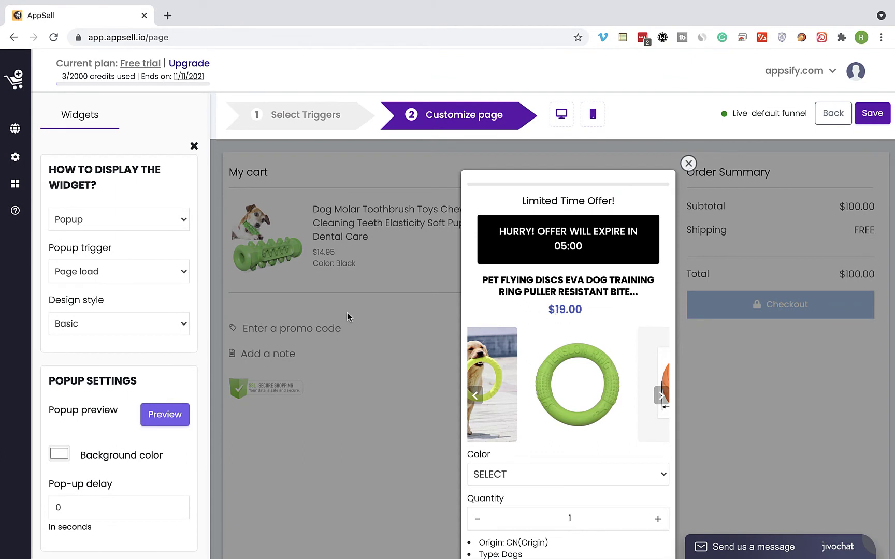
pyautogui.scroll(-8, 116, 321)
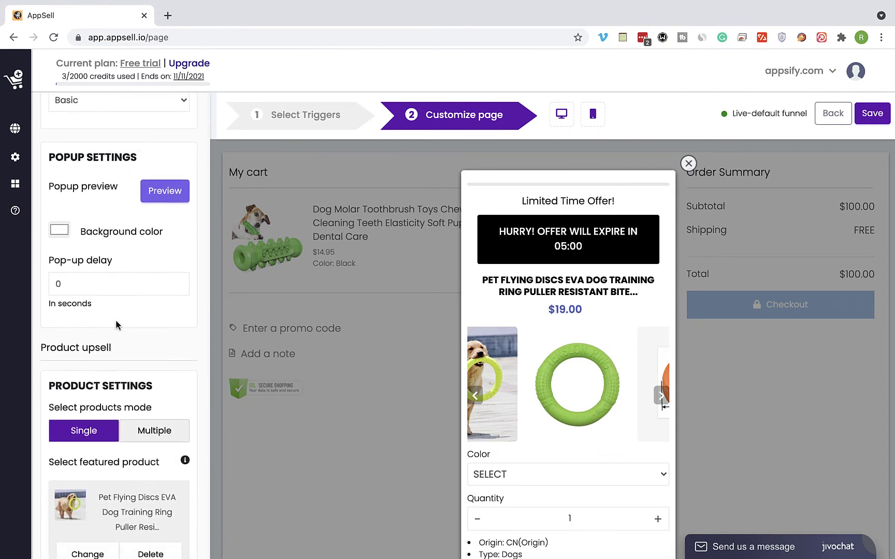
pyautogui.scroll(-10, 116, 321)
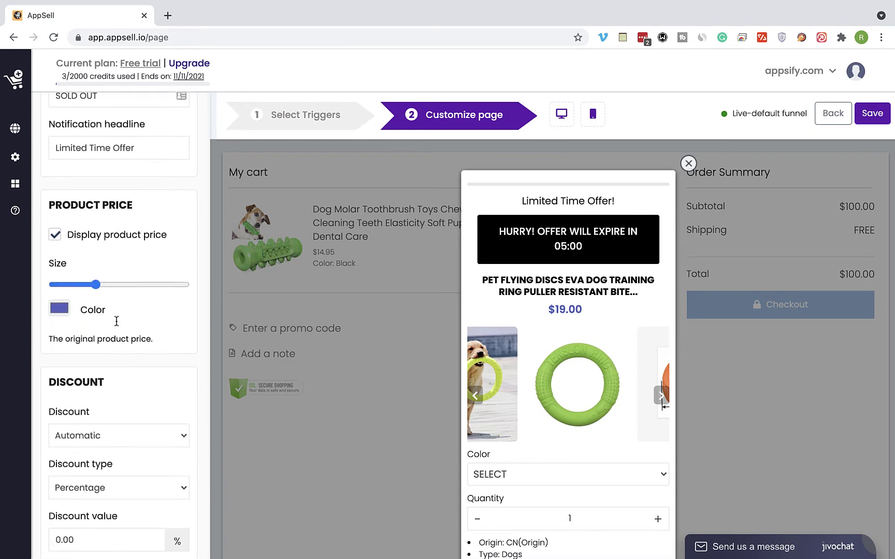
pyautogui.scroll(-3, 117, 322)
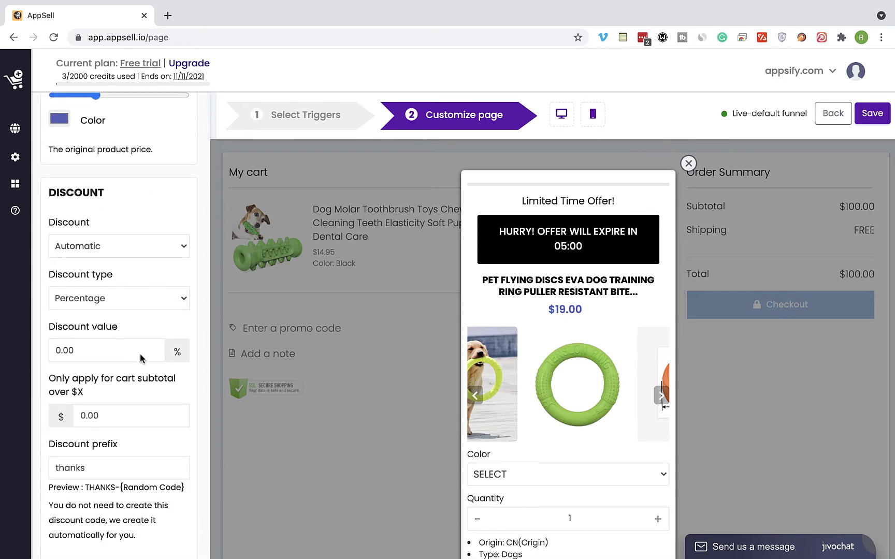
pyautogui.moveTo(82, 348); pyautogui.dragTo(26, 351)
pyautogui.write('20')
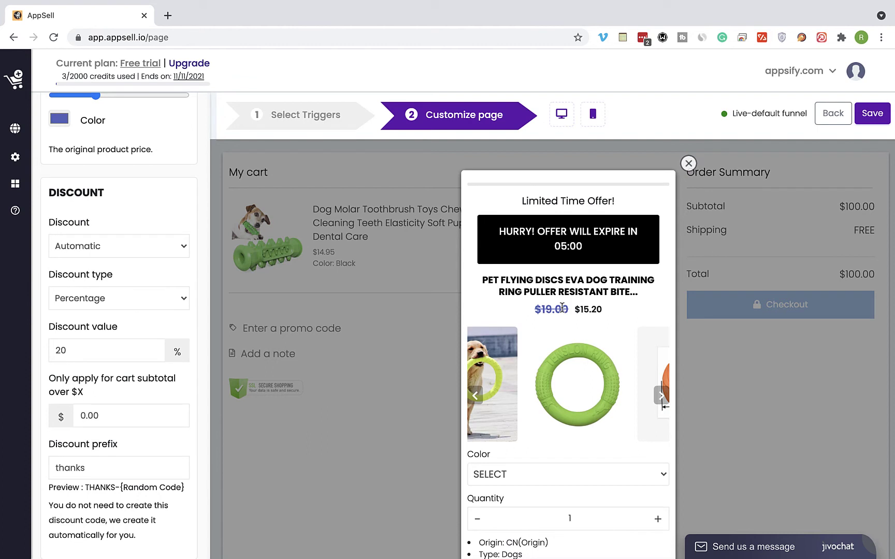
pyautogui.scroll(-5, 562, 307)
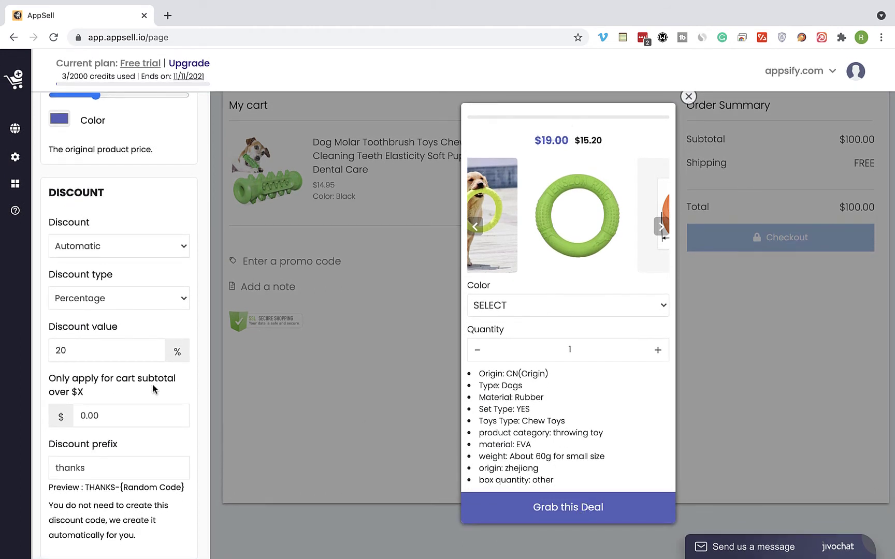
# Step: Change the buy button text to 'Grab this Deal NOW (20% OFF!)'
pyautogui.scroll(-5, 153, 389)
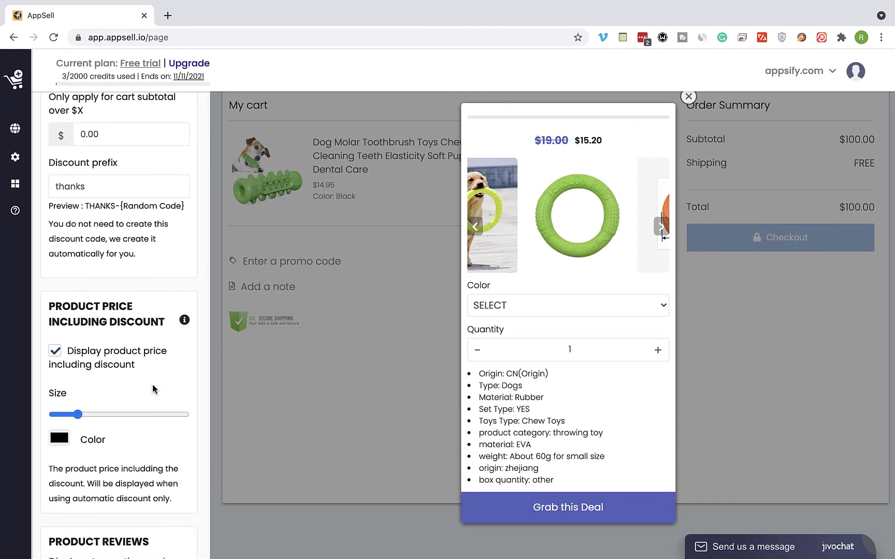
pyautogui.scroll(-10, 153, 389)
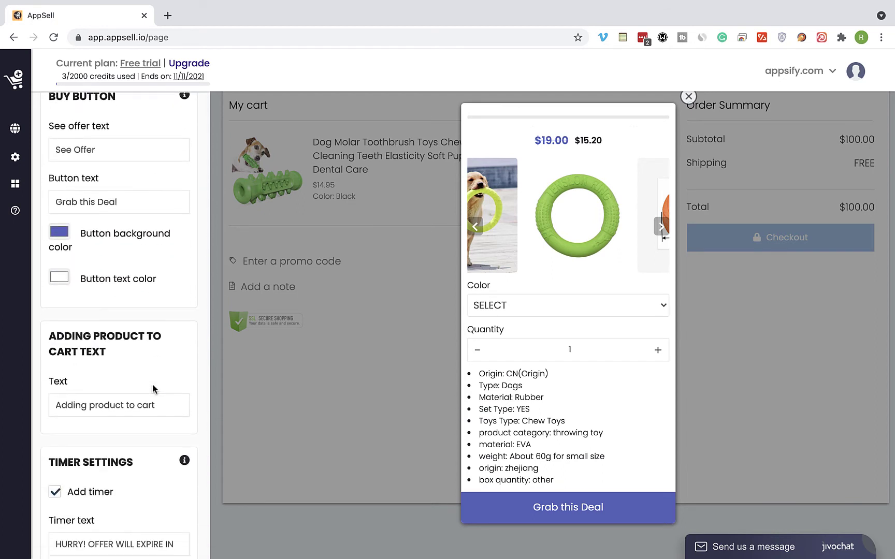
pyautogui.click(128, 201)
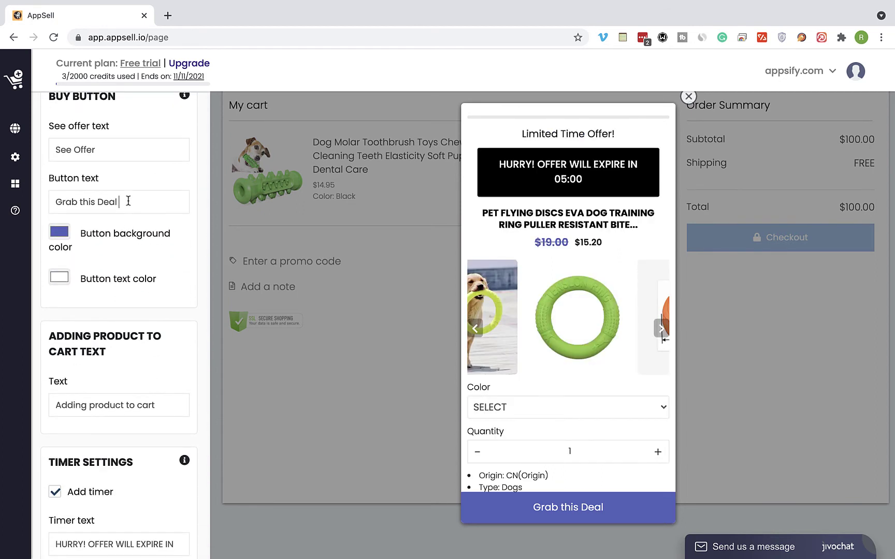
pyautogui.write('NOW')
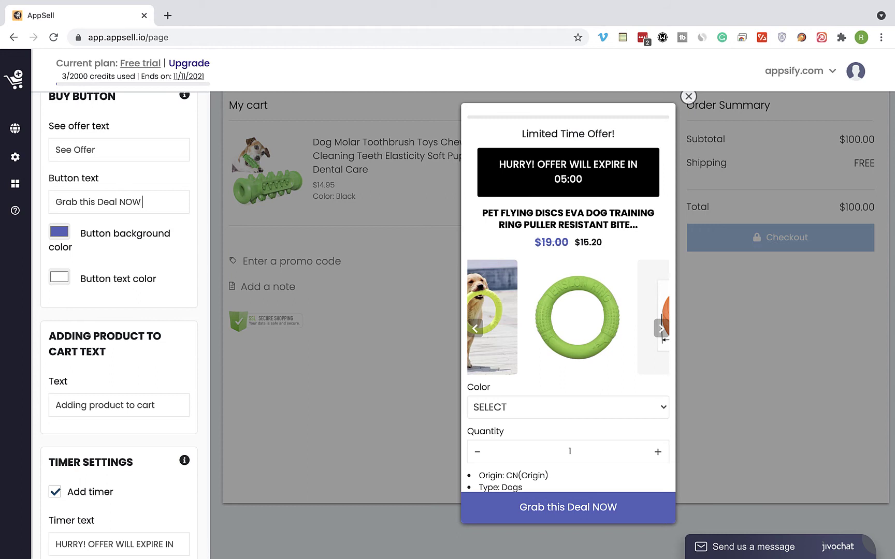
pyautogui.write(' (20% OF')
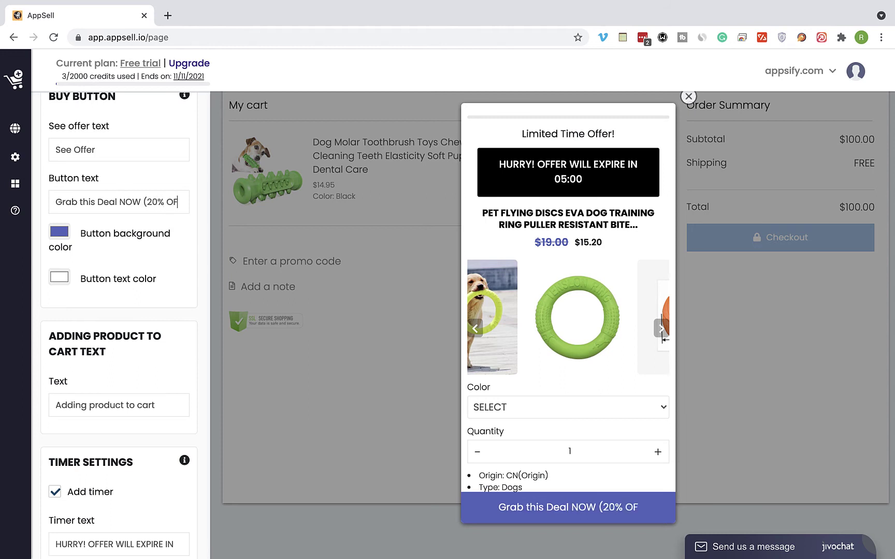
pyautogui.write('F!)')
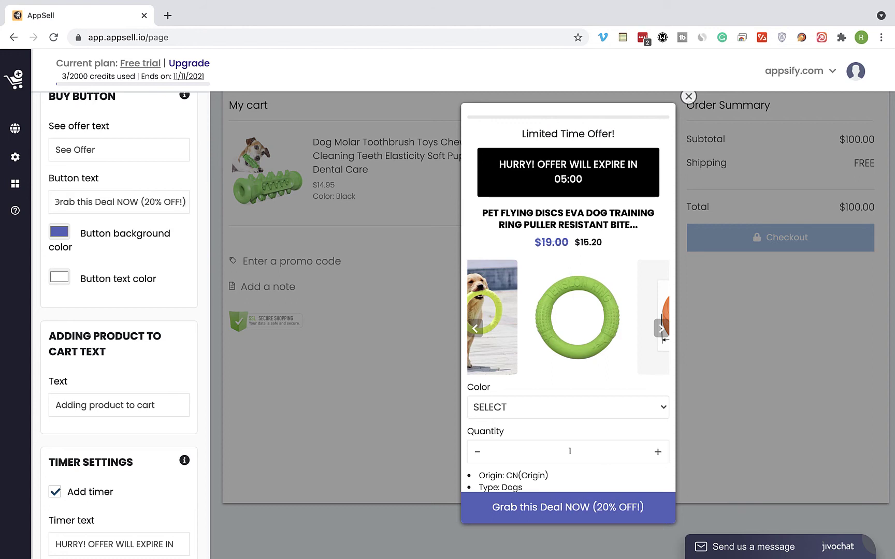
# Step: Leave the button background colour unchanged and save the funnel
pyautogui.click(179, 255)
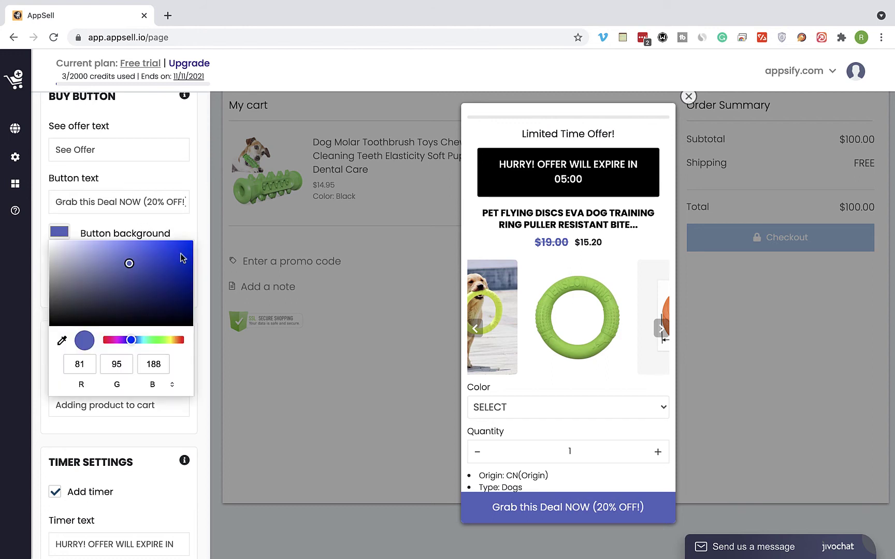
pyautogui.click(199, 229)
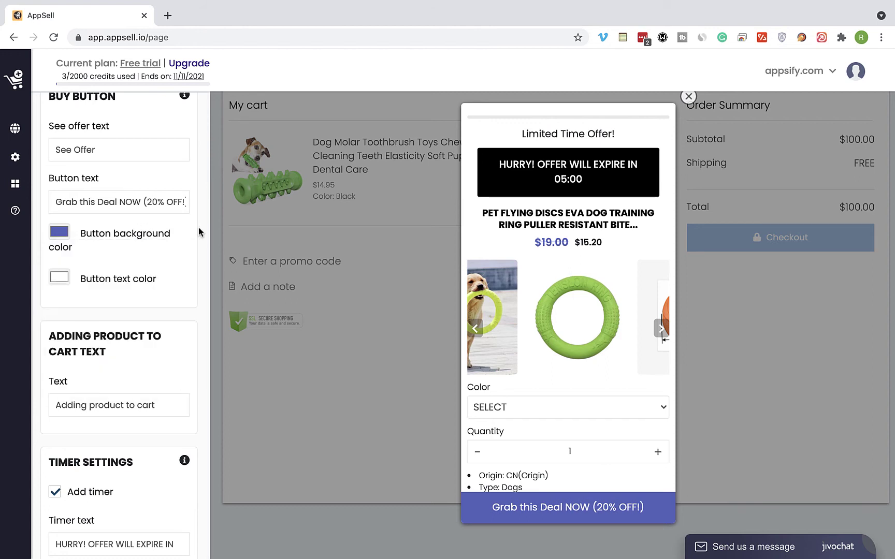
pyautogui.scroll(3, 359, 263)
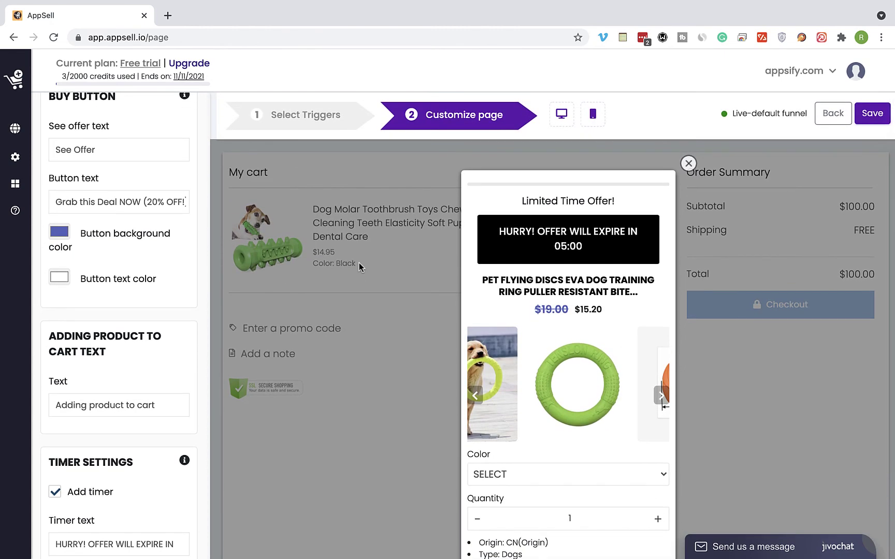
pyautogui.click(874, 114)
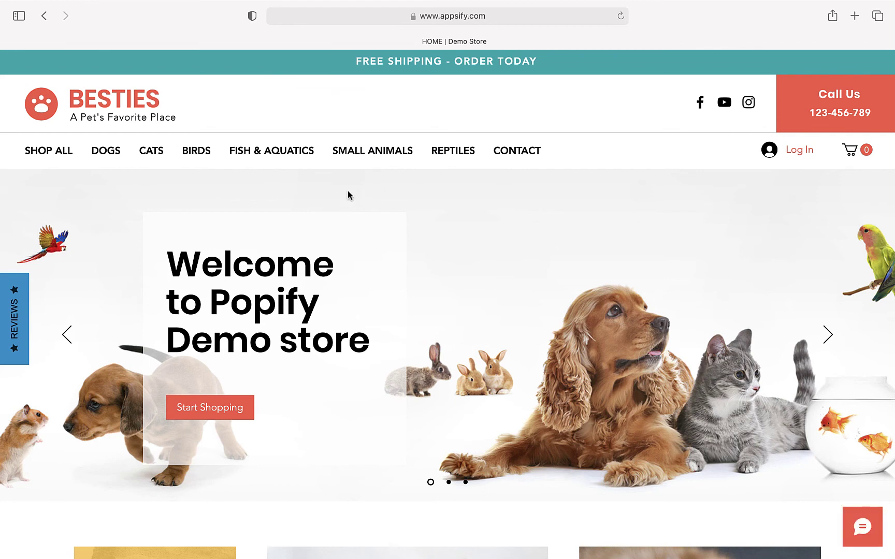
# Step: Add the Dog Molar Toothbrush with Color 1 set to 2 to the cart, then view the cart
pyautogui.click(41, 151)
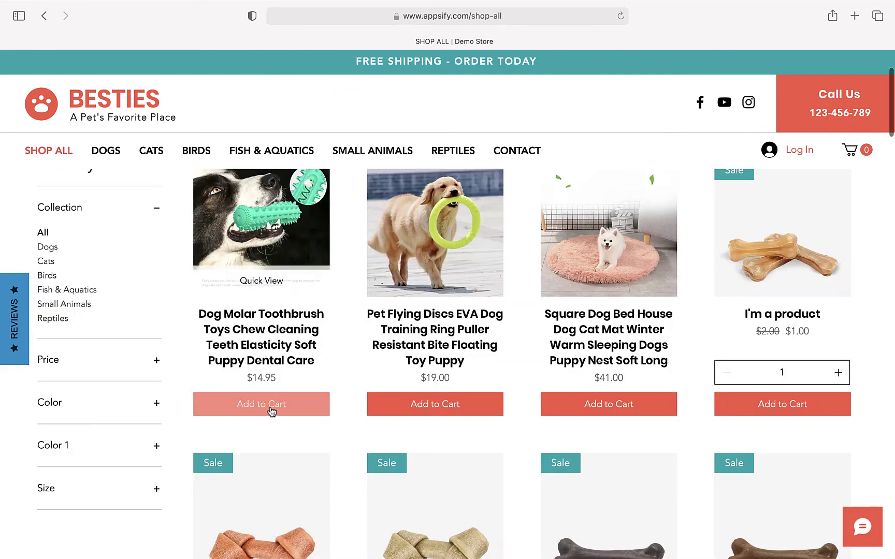
pyautogui.click(273, 413)
pyautogui.click(580, 260)
pyautogui.click(576, 284)
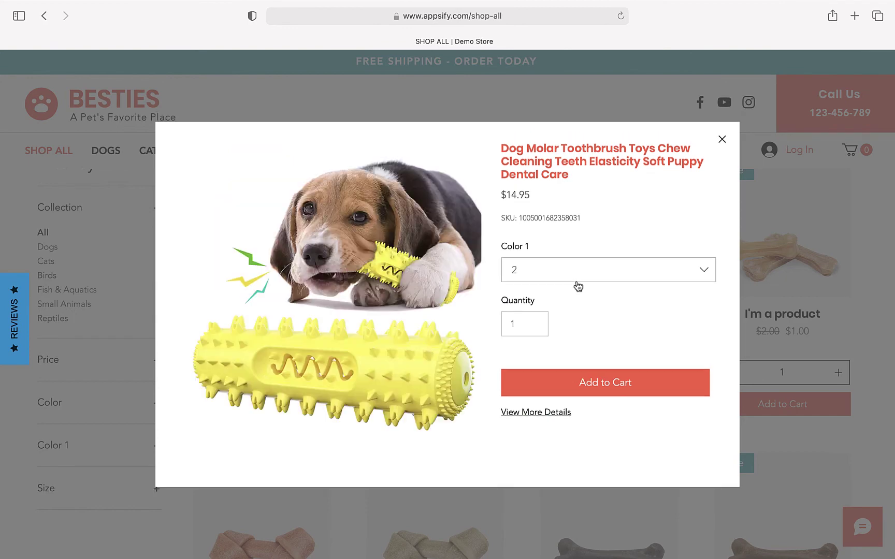
pyautogui.click(600, 383)
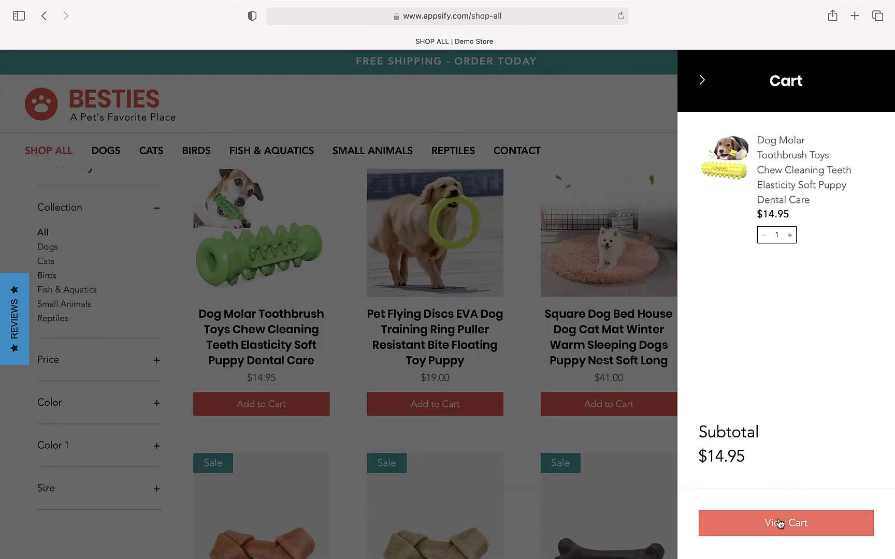
pyautogui.click(776, 522)
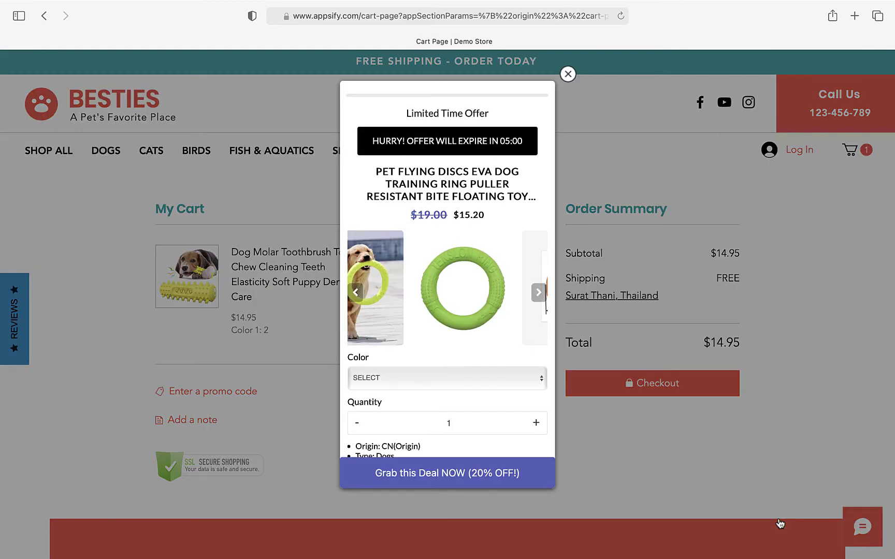
# Step: Pick the green flying disc in the upsell popup and grab the 20% off deal
pyautogui.scroll(-4, 507, 389)
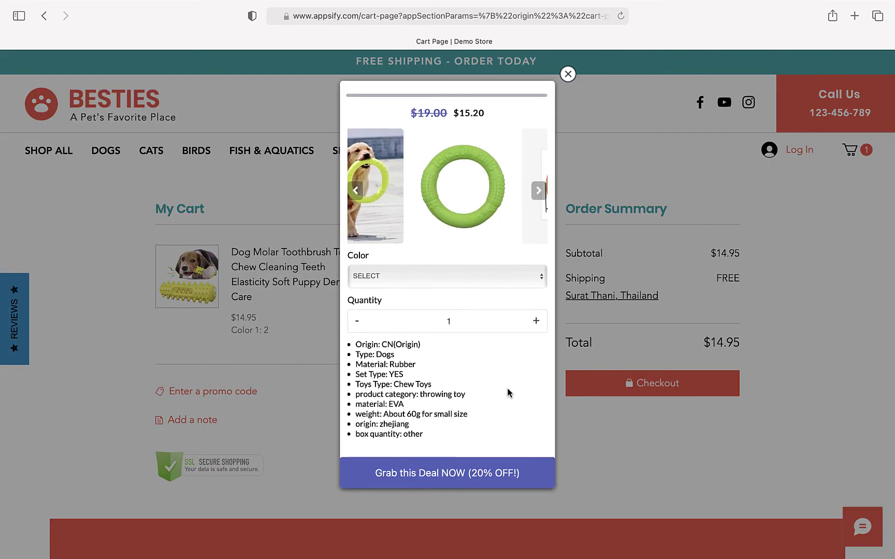
pyautogui.scroll(4, 507, 390)
pyautogui.click(538, 293)
pyautogui.click(538, 293)
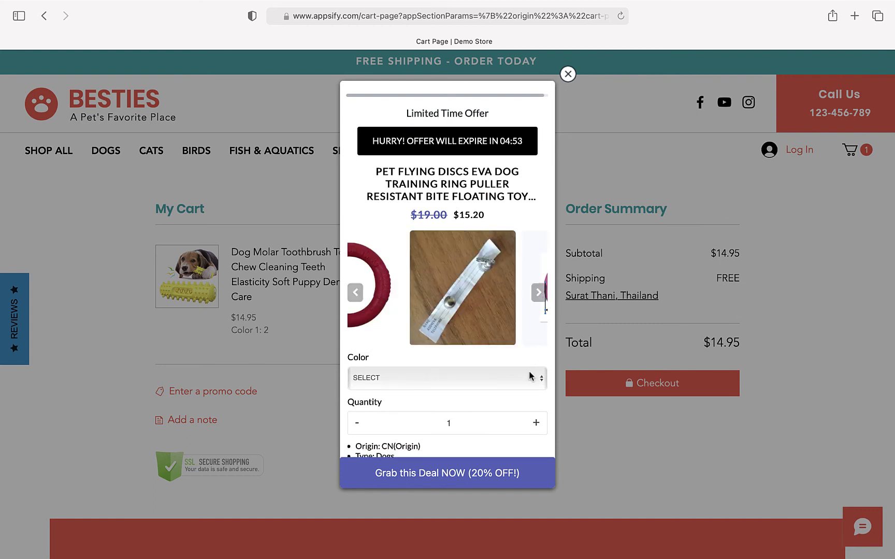
pyautogui.click(530, 383)
pyautogui.click(514, 394)
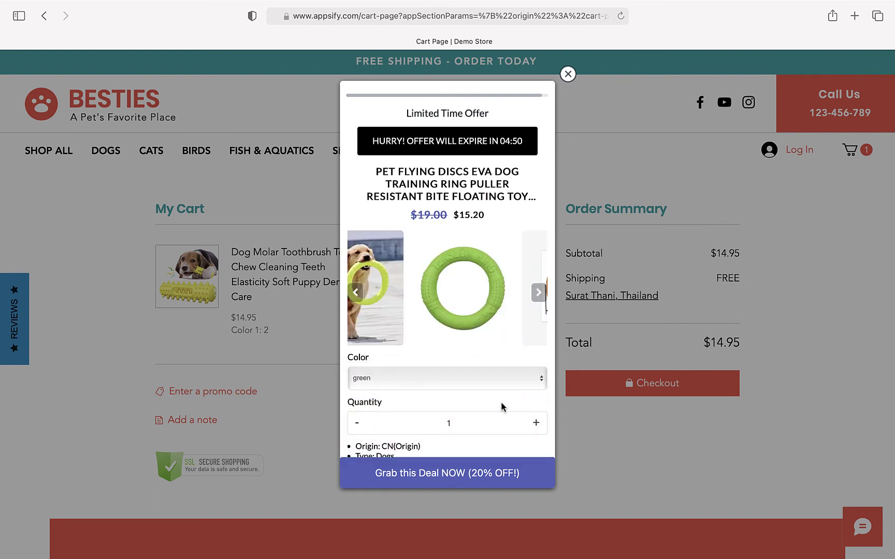
pyautogui.click(452, 474)
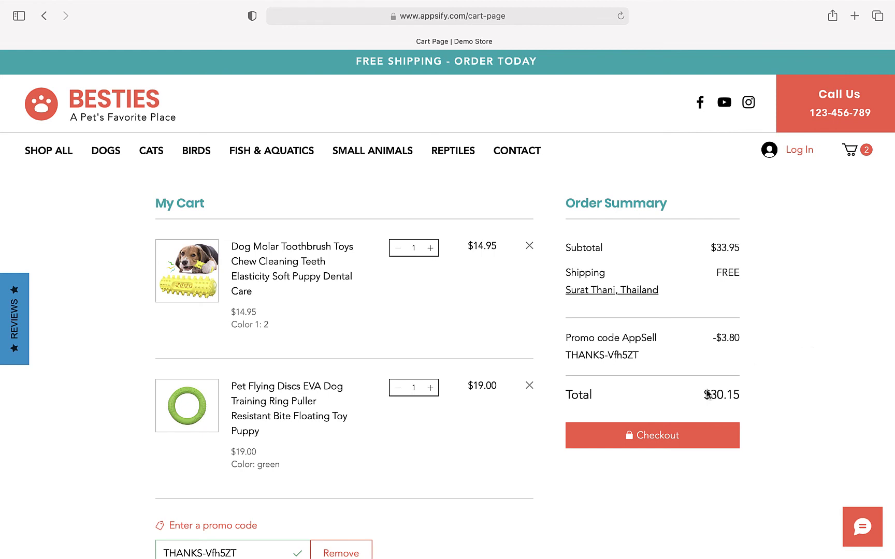
# Step: Proceed to checkout with both items and the discounted $30.15 total
pyautogui.click(649, 444)
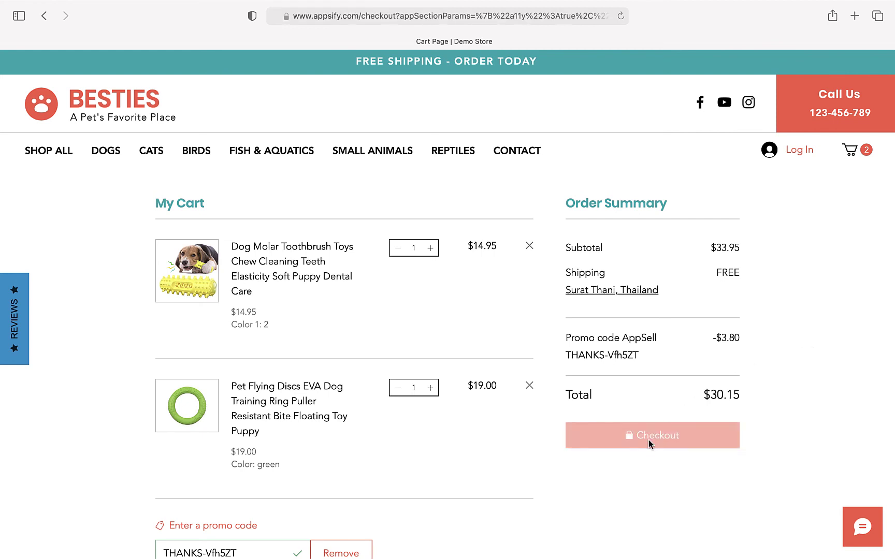